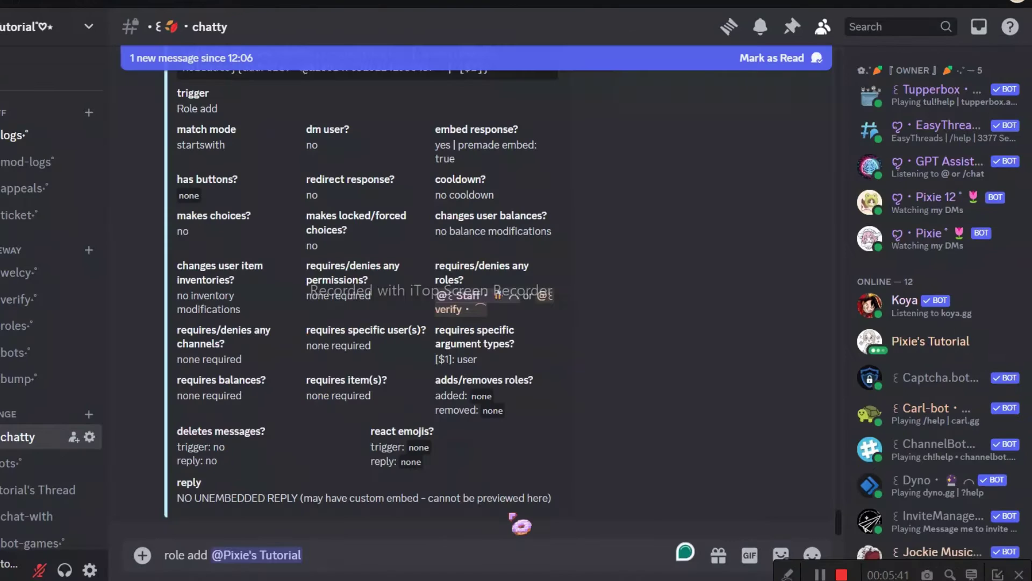
Send the role-add test message, then open the tutorial account's profile card
{"action": "key", "text": "Return"}
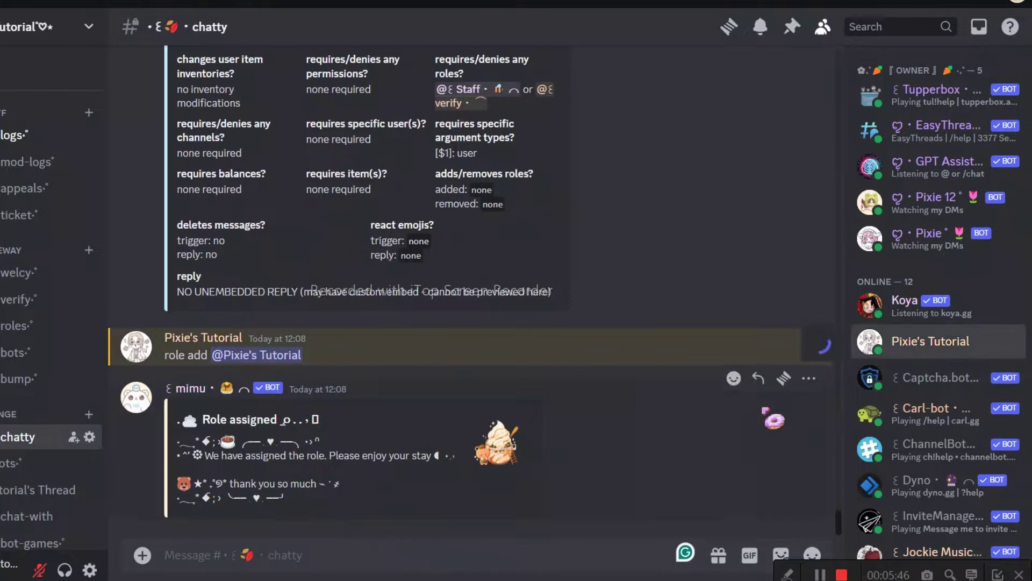
{"action": "left_click", "coordinate": [909, 347]}
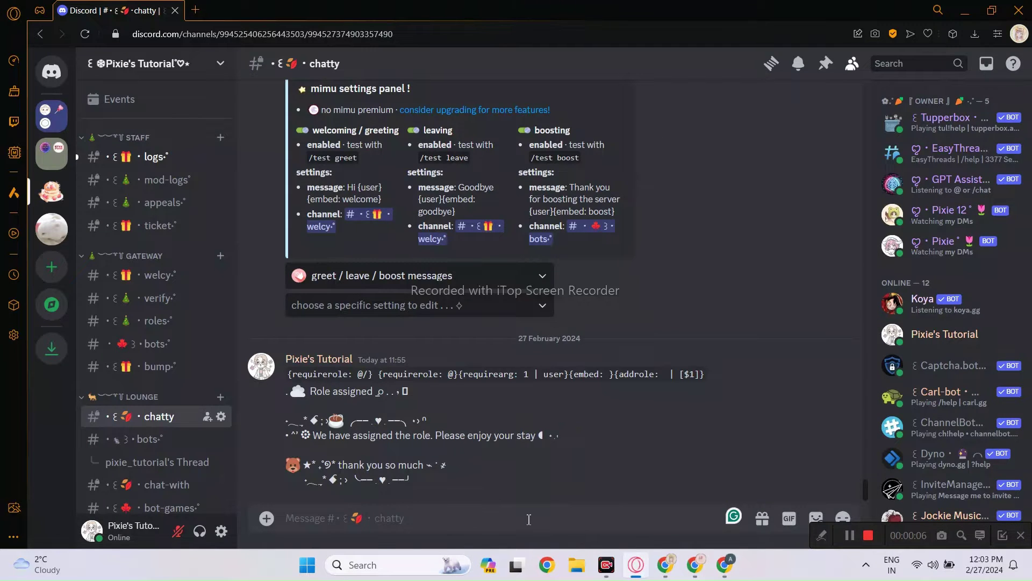
{"action": "type", "text": "@m"}
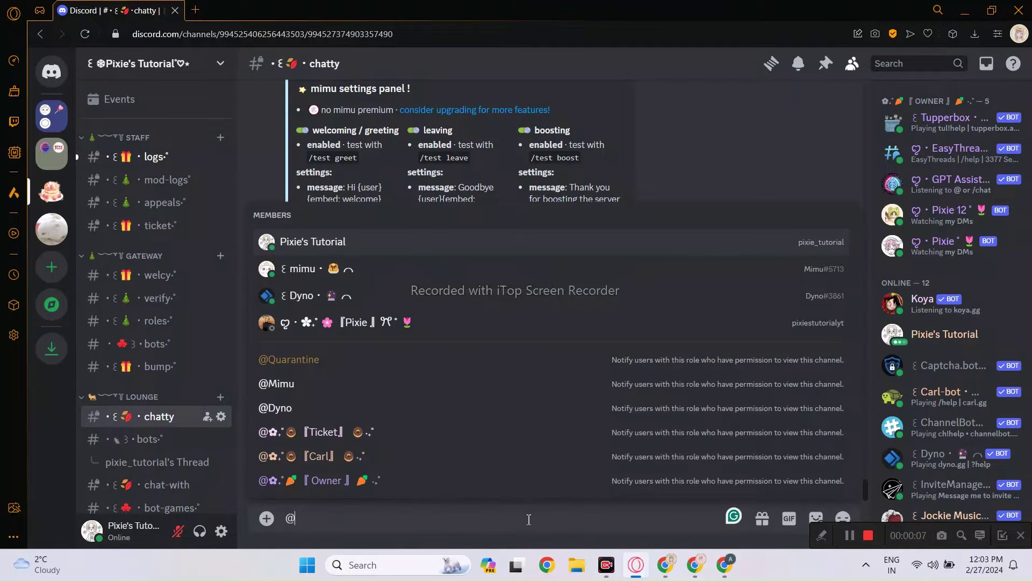
{"action": "type", "text": "im"}
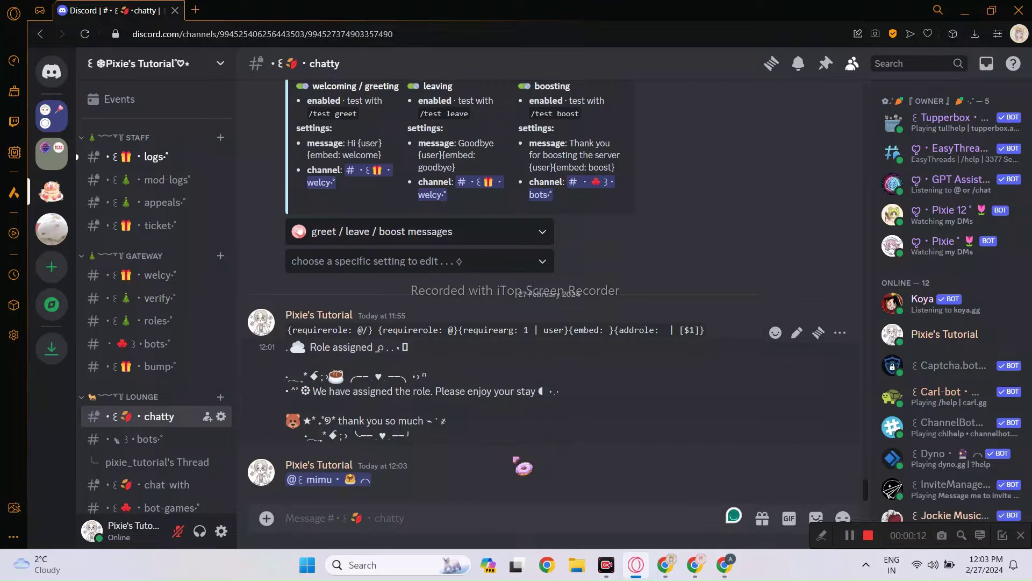
{"action": "left_click", "coordinate": [342, 484]}
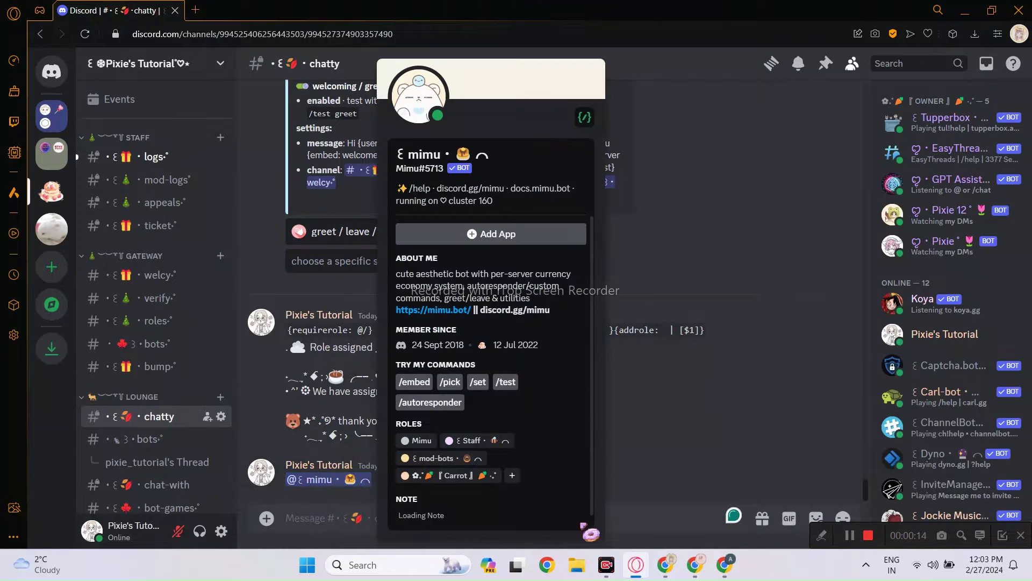
{"action": "left_click", "coordinate": [634, 445]}
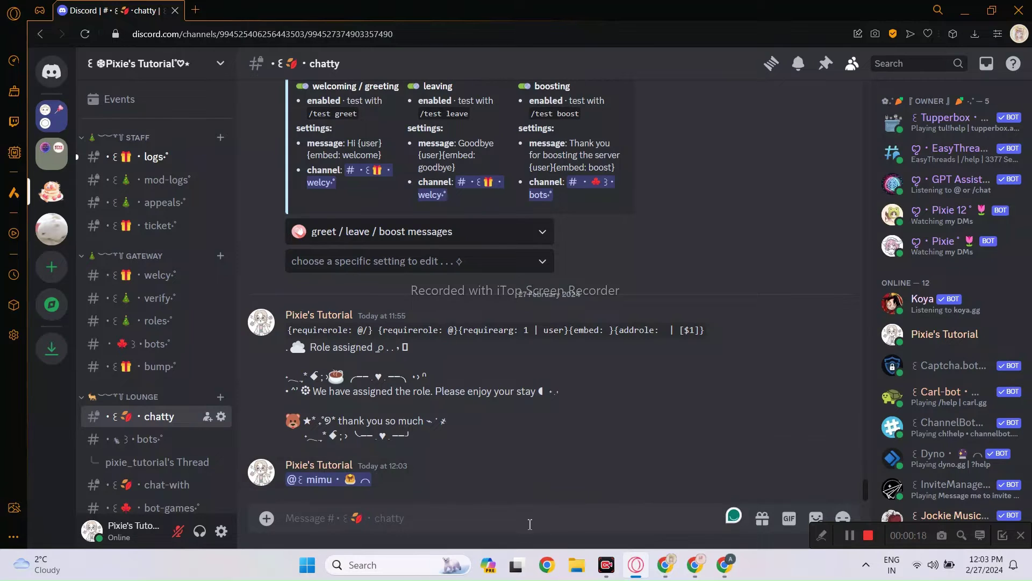
Run /embed create to make a new mimu embed named Roleauto
{"action": "type", "text": "/embed"}
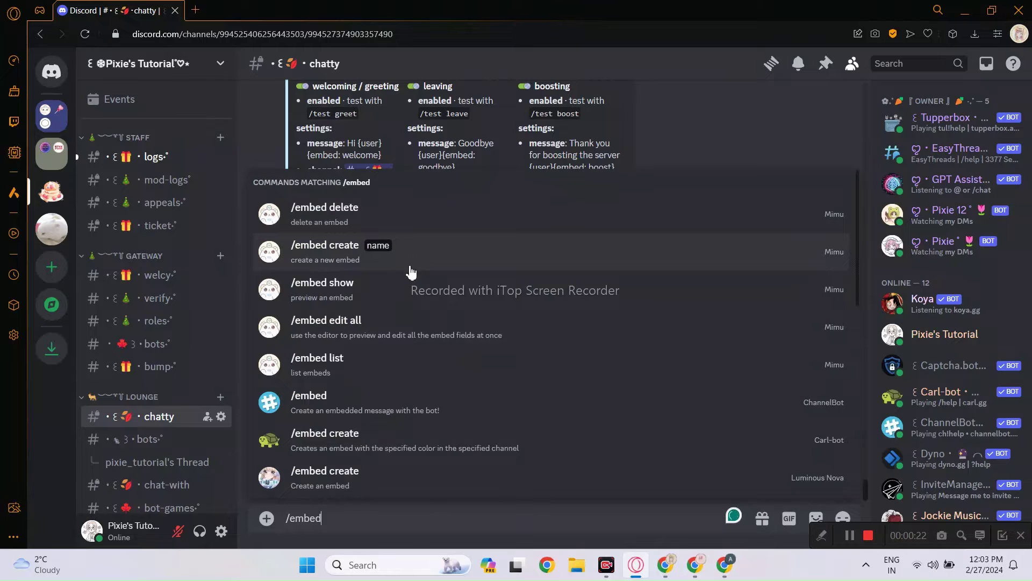
{"action": "left_click", "coordinate": [412, 271]}
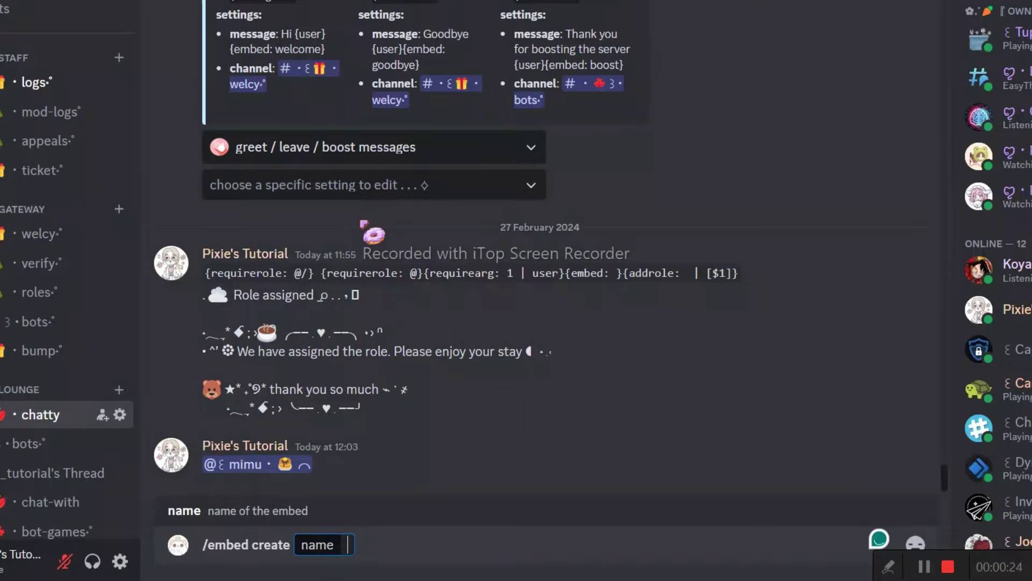
{"action": "type", "text": "le"}
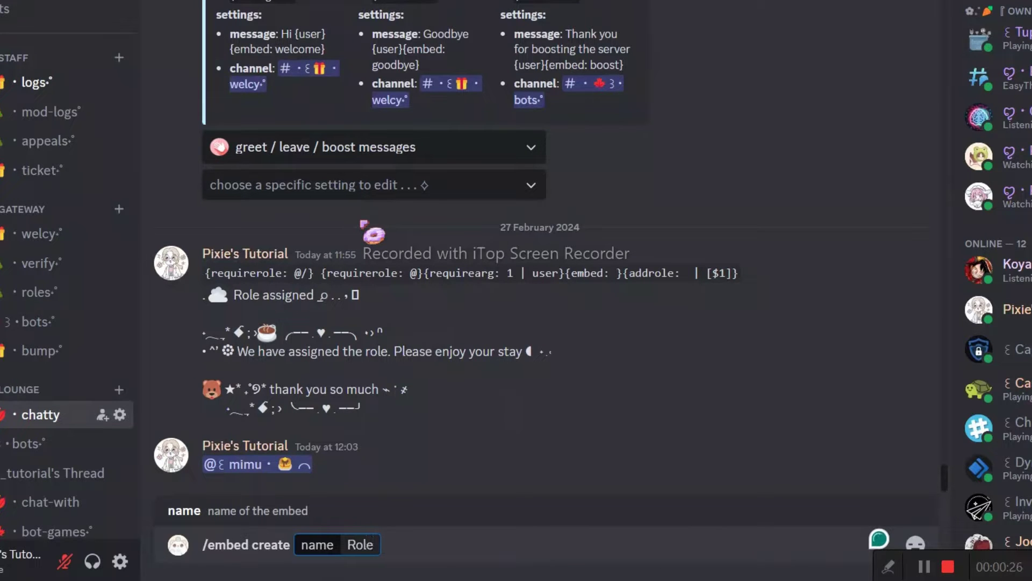
{"action": "type", "text": "to"}
{"action": "key", "text": "Return"}
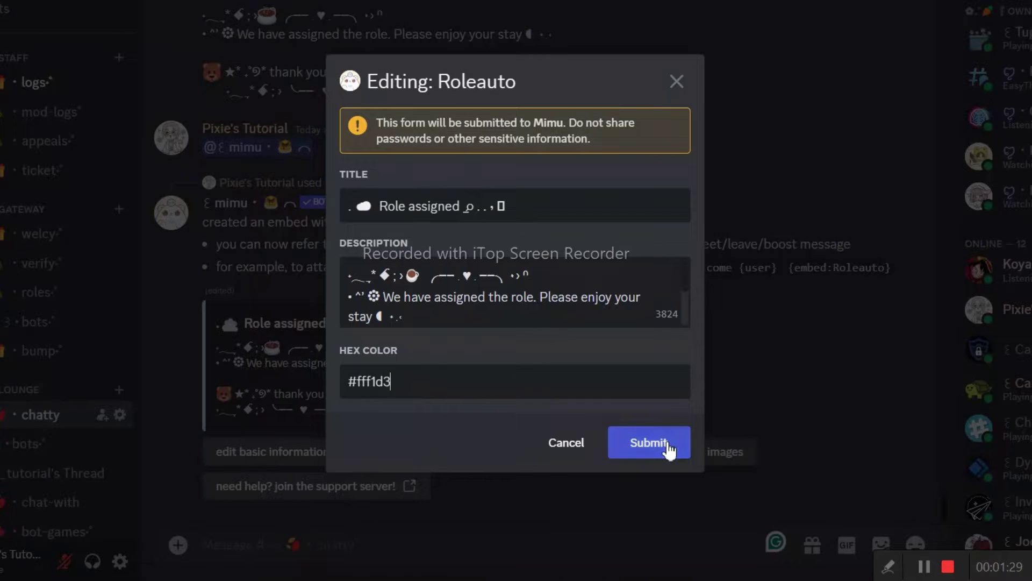
Submit Roleauto's title, description and #fff1d3 colour, then set the ice-cream image as its thumbnail
{"action": "left_click", "coordinate": [668, 449]}
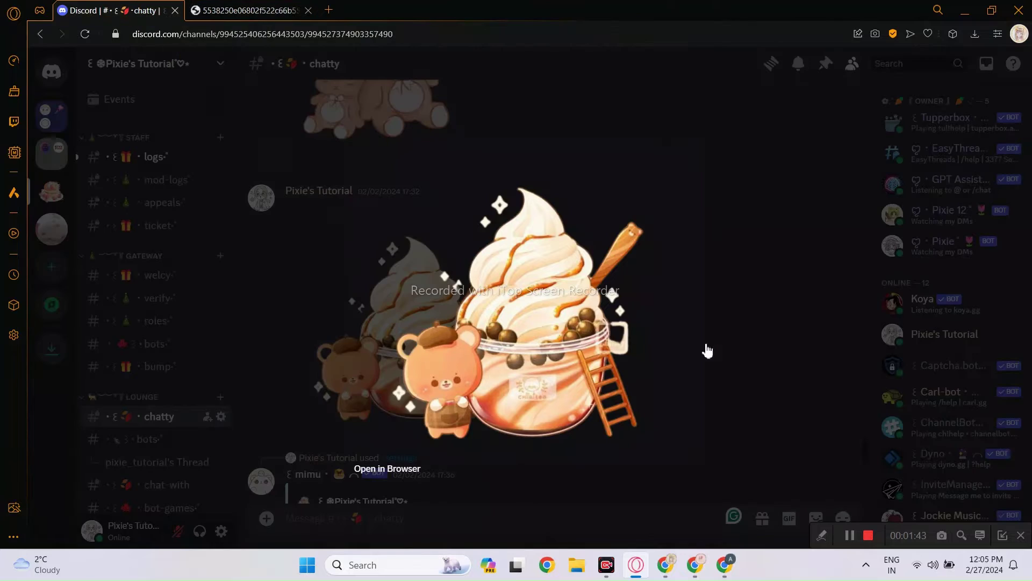
{"action": "left_click", "coordinate": [855, 422]}
{"action": "left_click", "coordinate": [682, 452]}
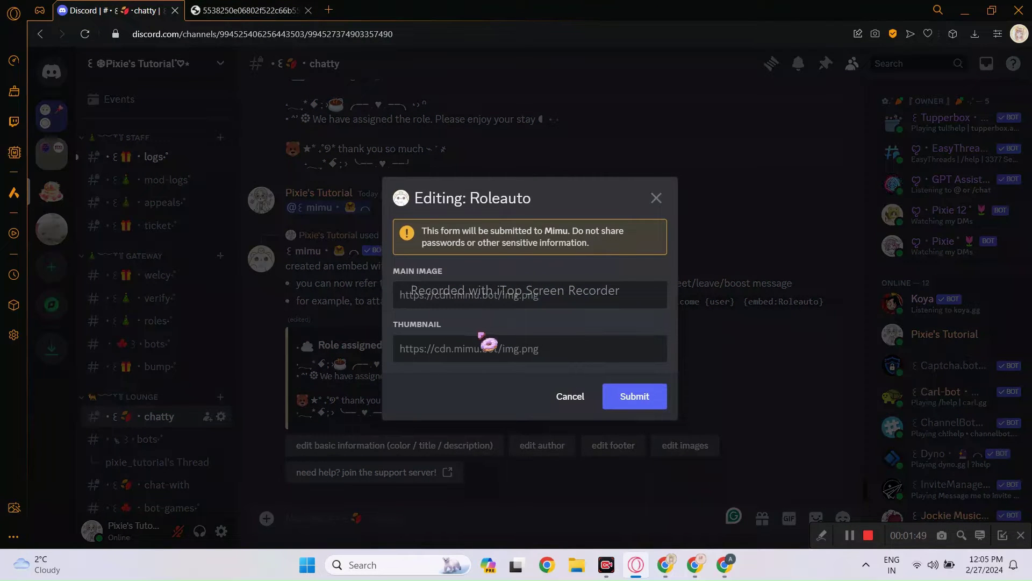
{"action": "left_click", "coordinate": [480, 339]}
{"action": "key", "text": "ctrl+v"}
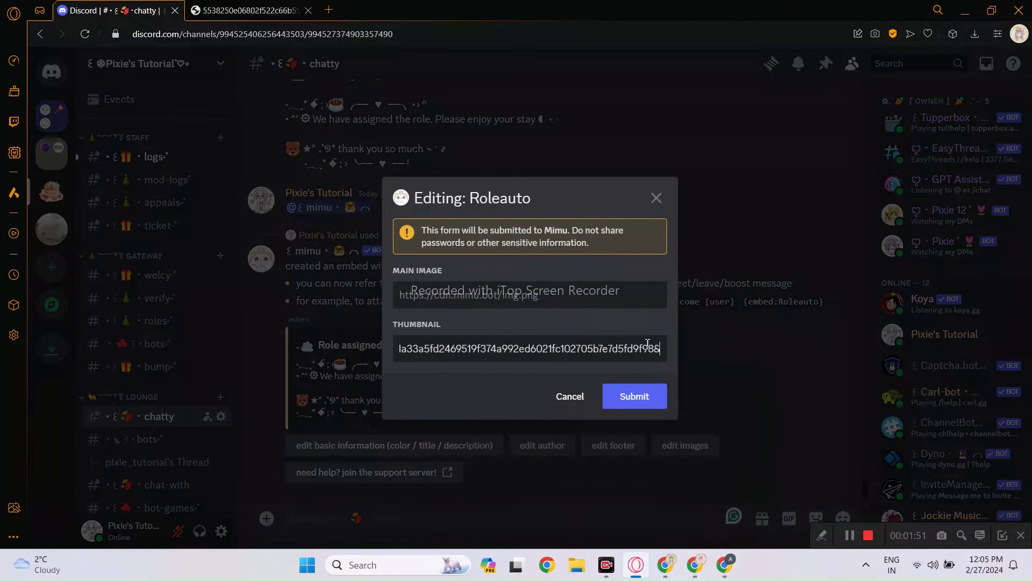
{"action": "left_click", "coordinate": [655, 398]}
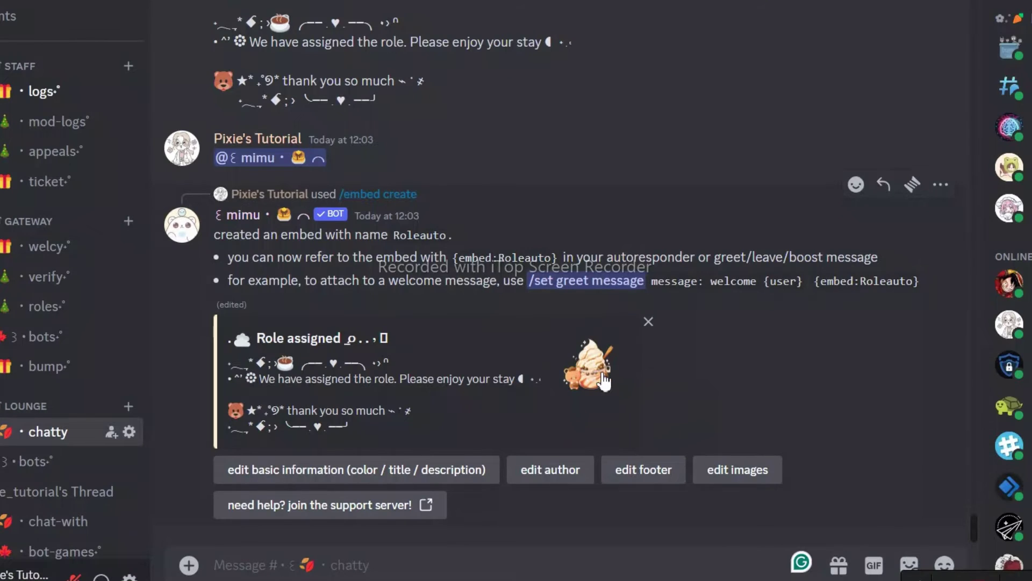
Preview the ice-cream thumbnail and embed text, then switch to another server's channels
{"action": "left_click", "coordinate": [603, 382]}
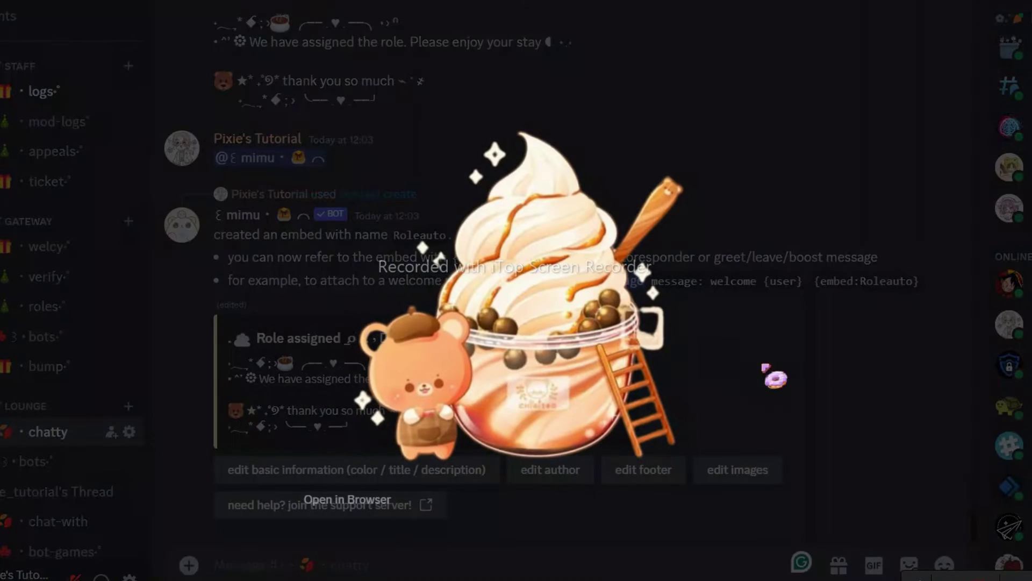
{"action": "left_click", "coordinate": [788, 390]}
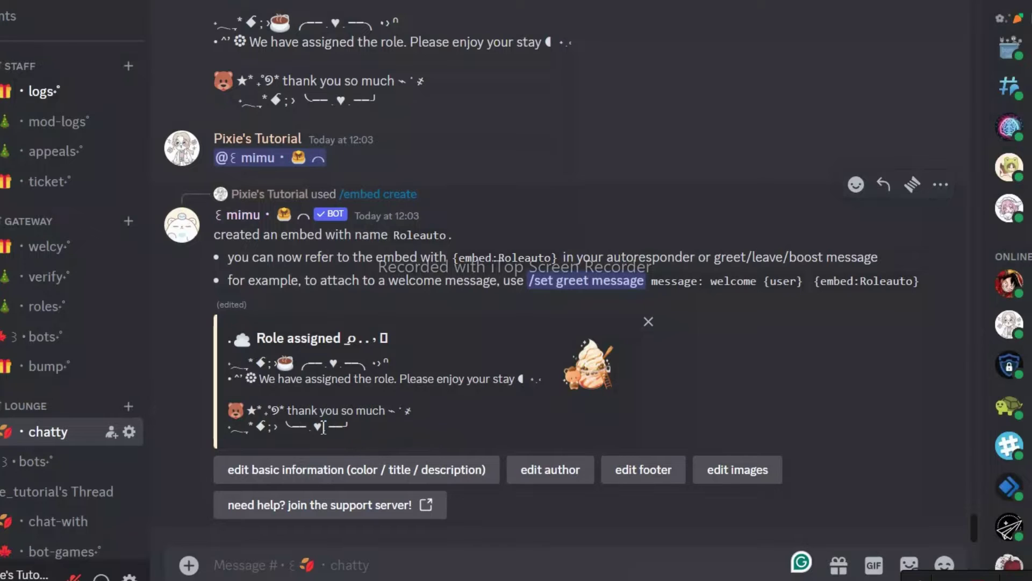
{"action": "left_click_drag", "start_coordinate": [310, 427], "coordinate": [229, 336]}
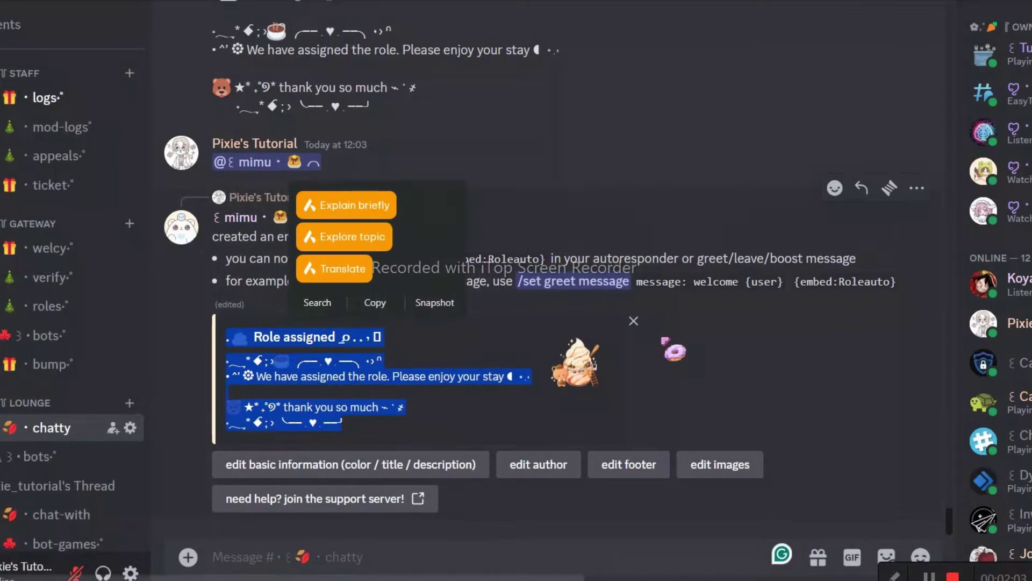
{"action": "left_click", "coordinate": [690, 351]}
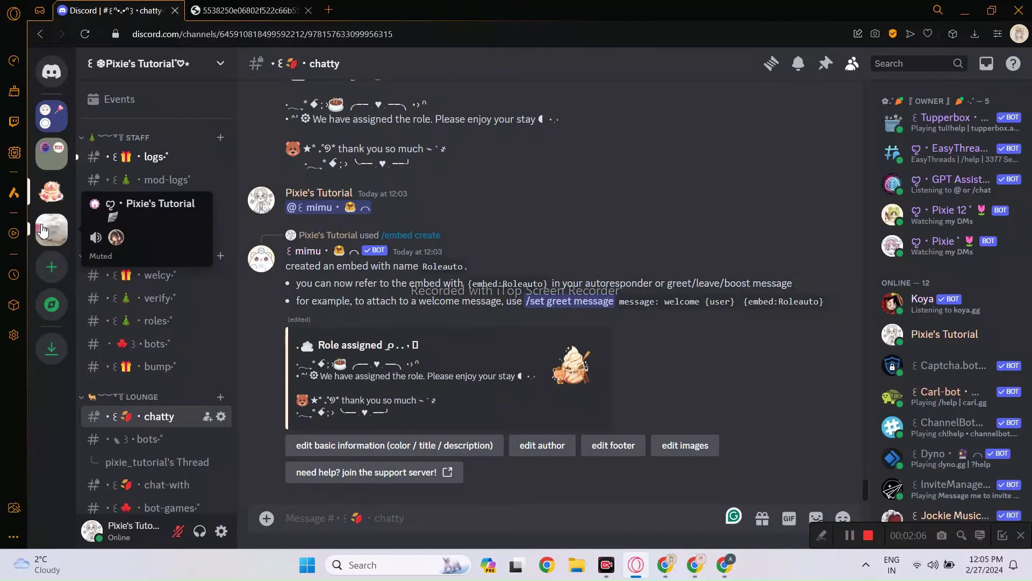
{"action": "left_click", "coordinate": [52, 228]}
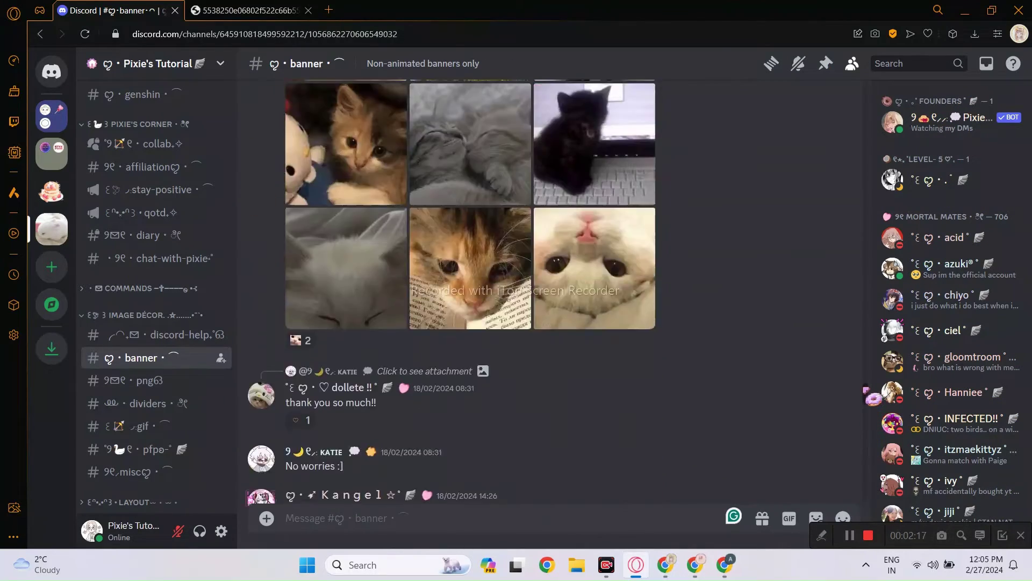
Browse the other server's banner, png, dividers and welcome-bye-layout channels
{"action": "scroll", "coordinate": [468, 269], "scroll_direction": "up", "scroll_amount": 10}
{"action": "left_click", "coordinate": [140, 381]}
{"action": "scroll", "coordinate": [806, 398], "scroll_direction": "up", "scroll_amount": 15}
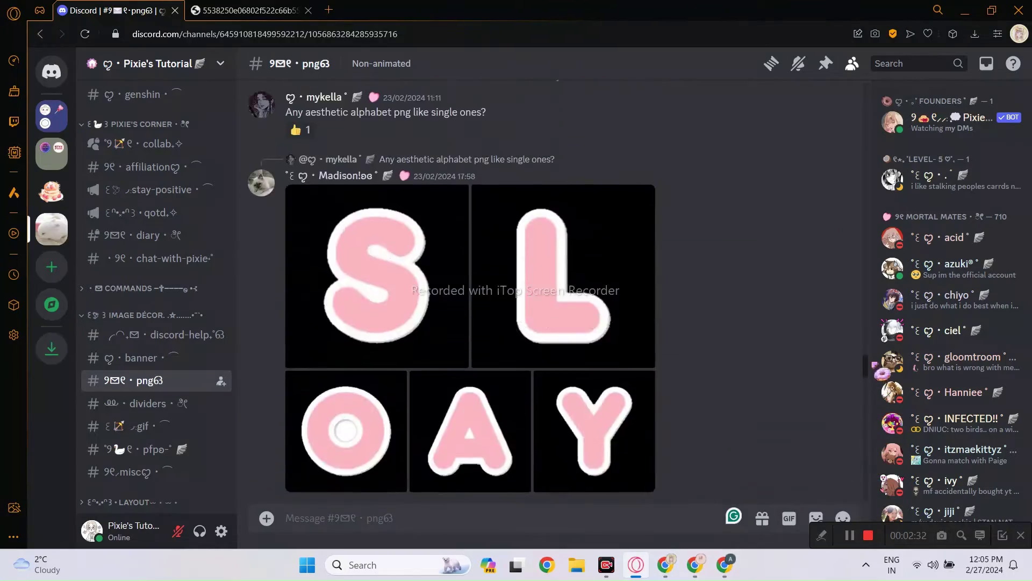
{"action": "left_click", "coordinate": [148, 403]}
{"action": "scroll", "coordinate": [403, 425], "scroll_direction": "up", "scroll_amount": 15}
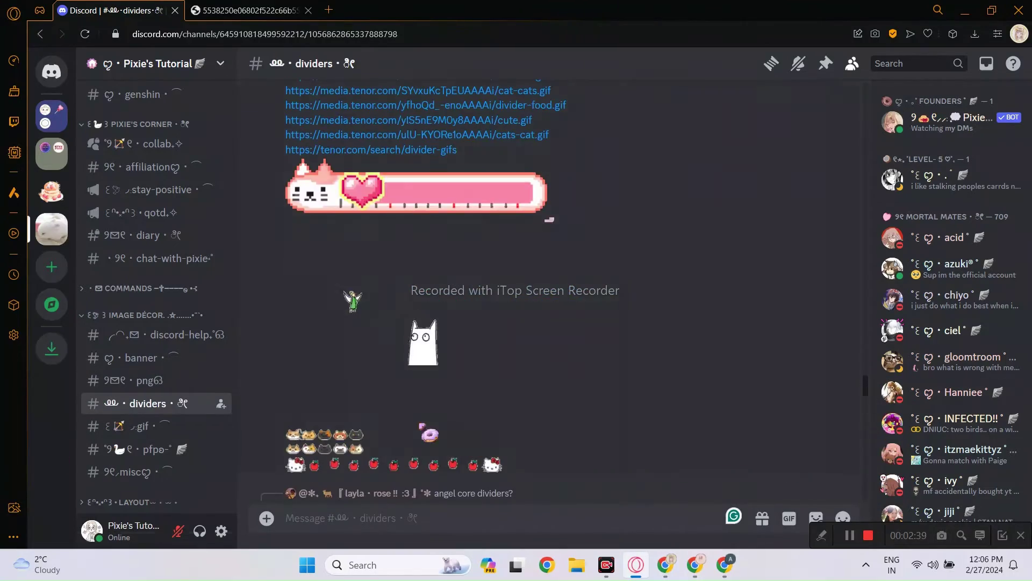
{"action": "scroll", "coordinate": [161, 376], "scroll_direction": "down", "scroll_amount": 5}
{"action": "left_click", "coordinate": [156, 386]}
{"action": "scroll", "coordinate": [882, 428], "scroll_direction": "up", "scroll_amount": 10}
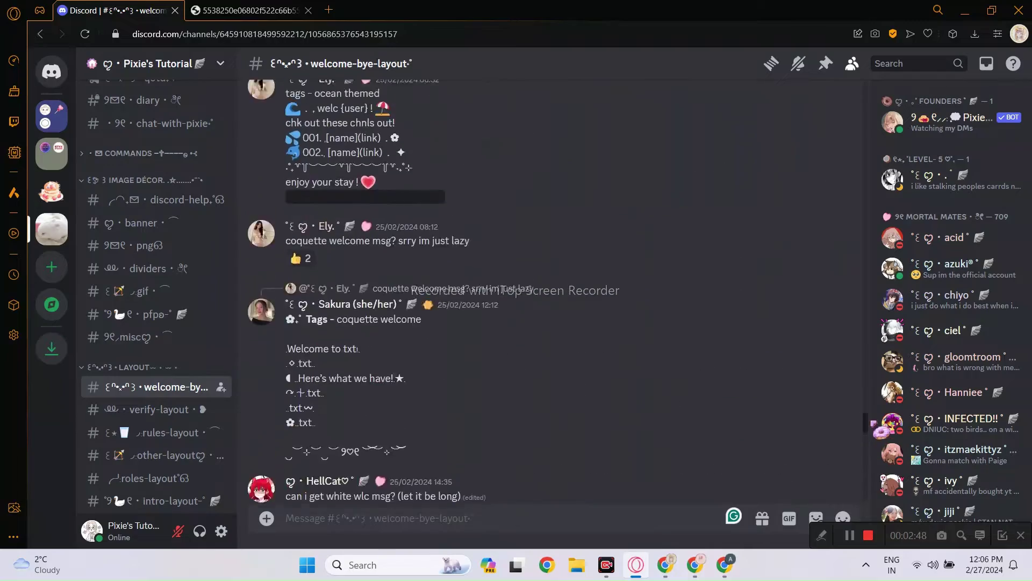
{"action": "scroll", "coordinate": [874, 422], "scroll_direction": "up", "scroll_amount": 5}
Look through the verify-layout and genshin channels, then return to the tutorial server's #chatty
{"action": "key", "text": "alt+Down"}
{"action": "scroll", "coordinate": [873, 398], "scroll_direction": "up", "scroll_amount": 15}
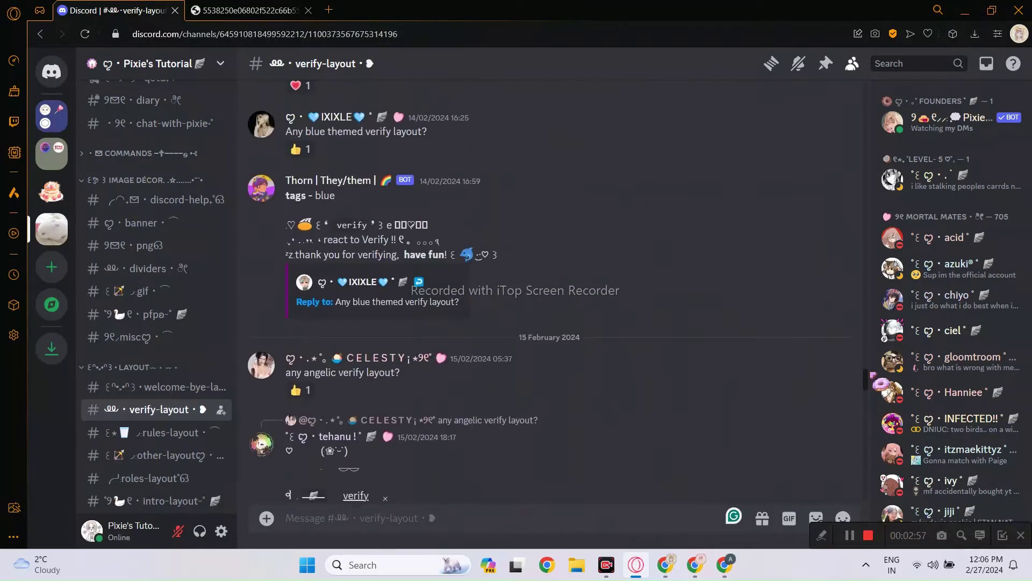
{"action": "key", "text": "alt+shift+Up"}
{"action": "scroll", "coordinate": [871, 371], "scroll_direction": "up", "scroll_amount": 20}
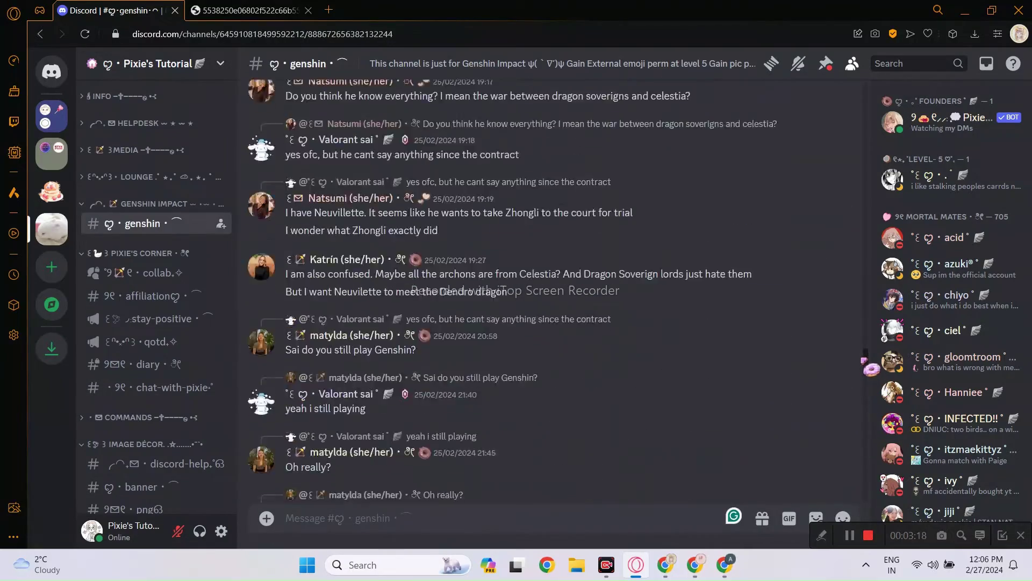
{"action": "scroll", "coordinate": [864, 357], "scroll_direction": "up", "scroll_amount": 15}
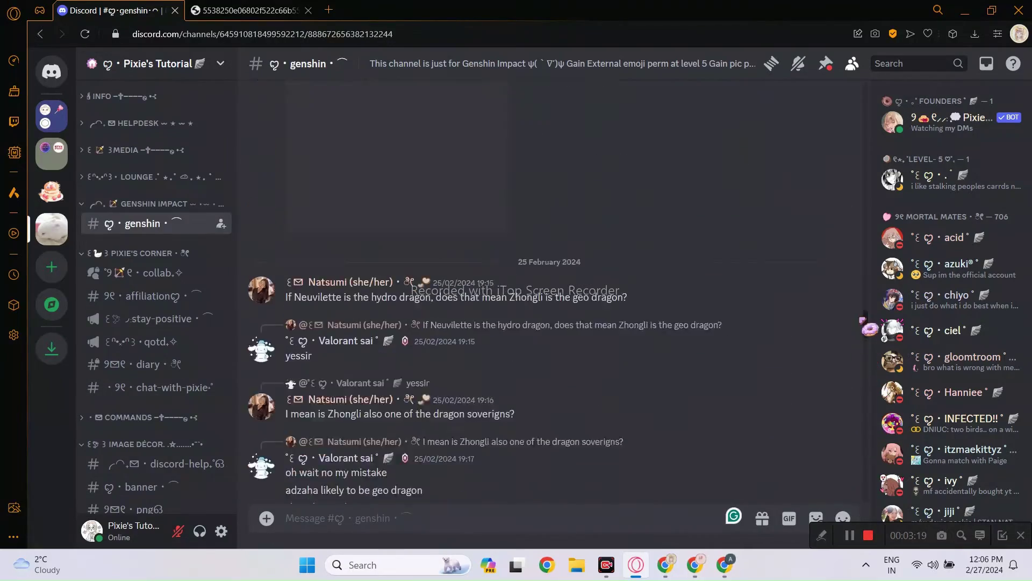
{"action": "left_click", "coordinate": [52, 191]}
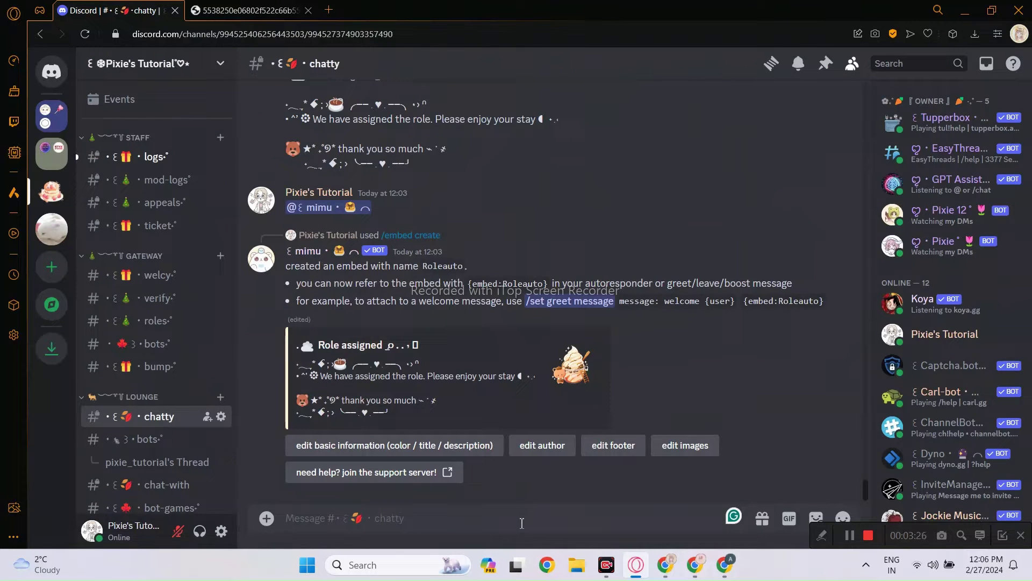
Run /embed show with the Roleauto embed to post it in #chatty
{"action": "type", "text": "/embed"}
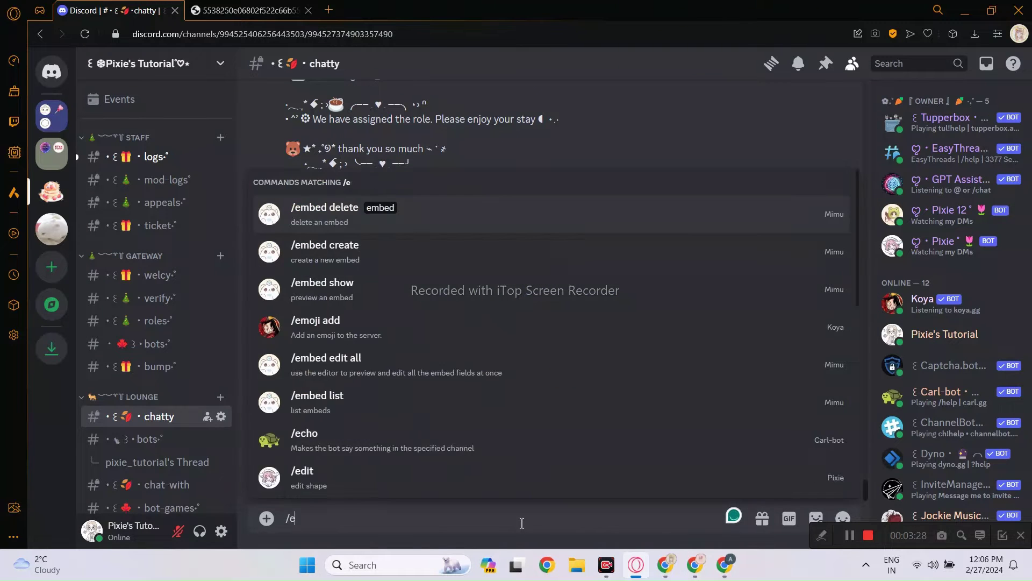
{"action": "type", "text": " show"}
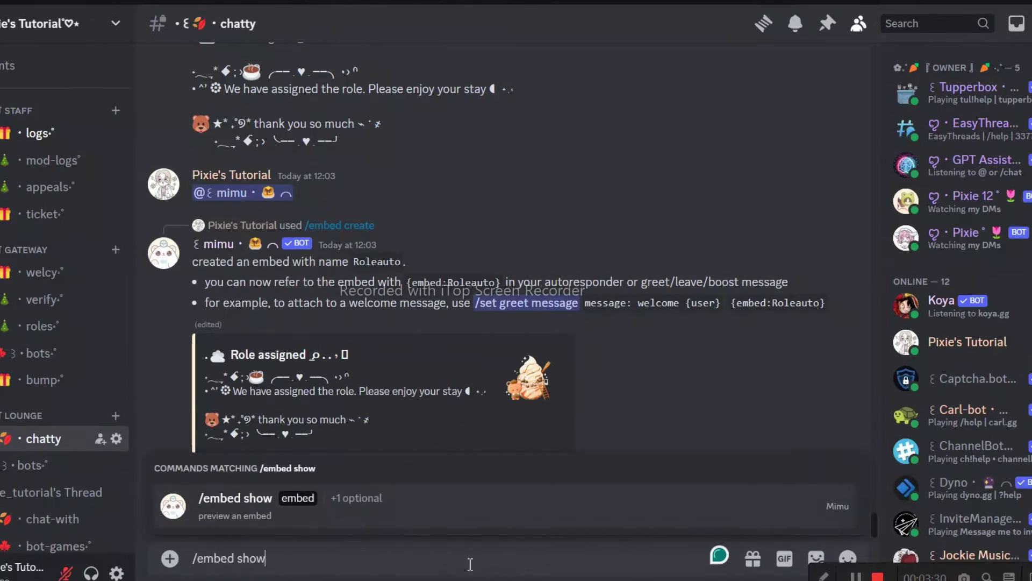
{"action": "left_click", "coordinate": [272, 525]}
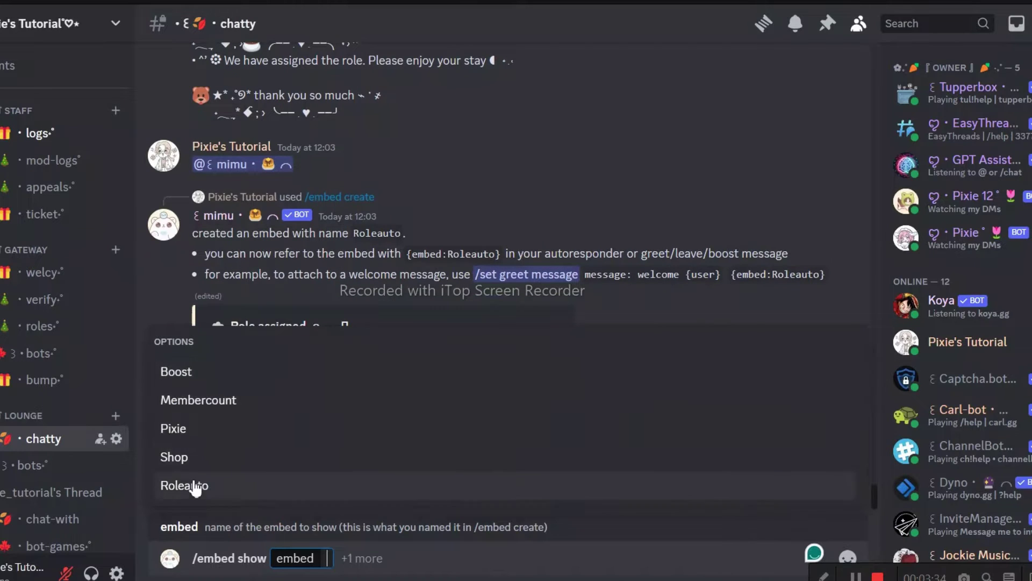
{"action": "left_click", "coordinate": [184, 485]}
{"action": "key", "text": "Return"}
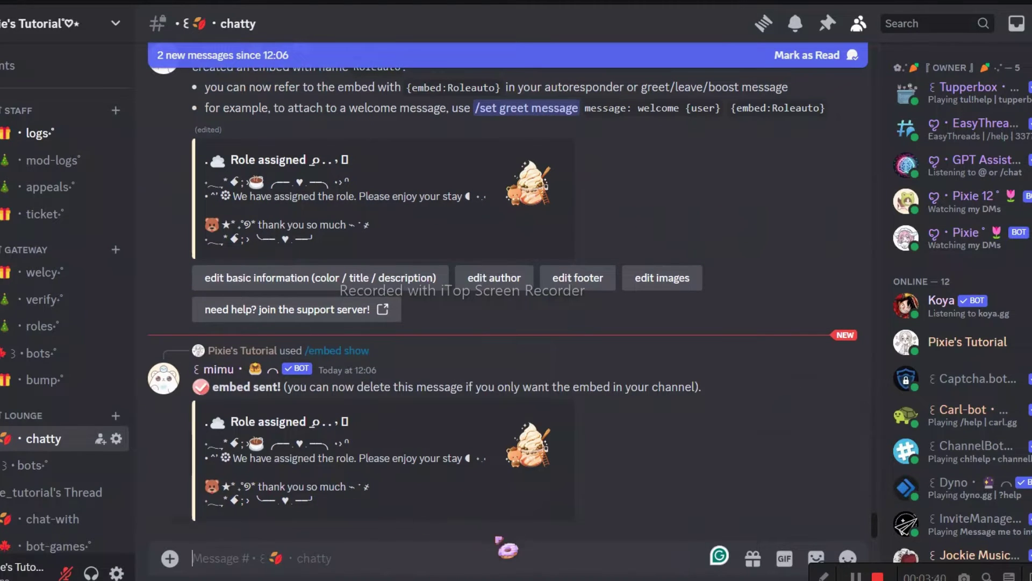
{"action": "type", "text": "/"}
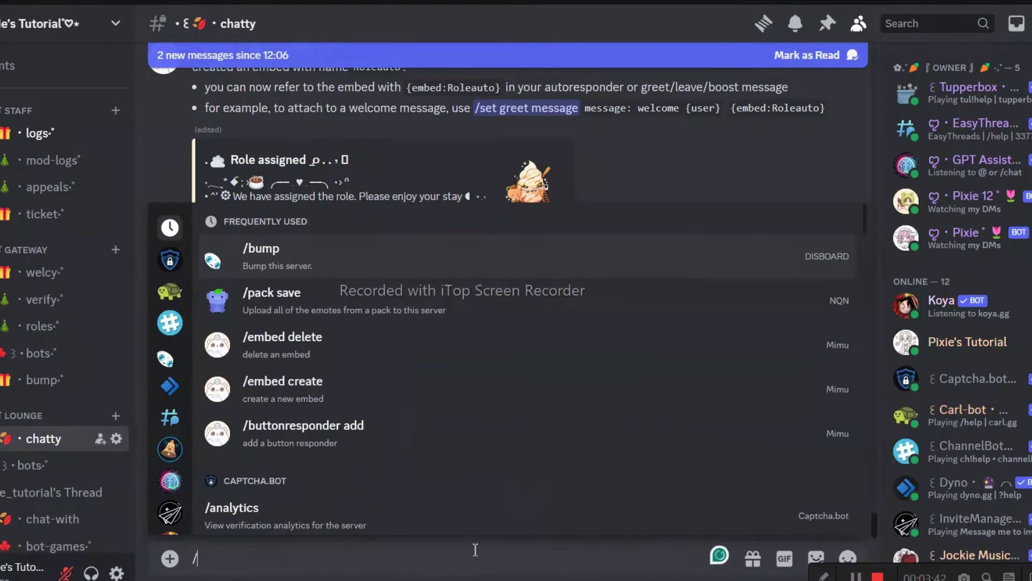
{"action": "type", "text": "aut"}
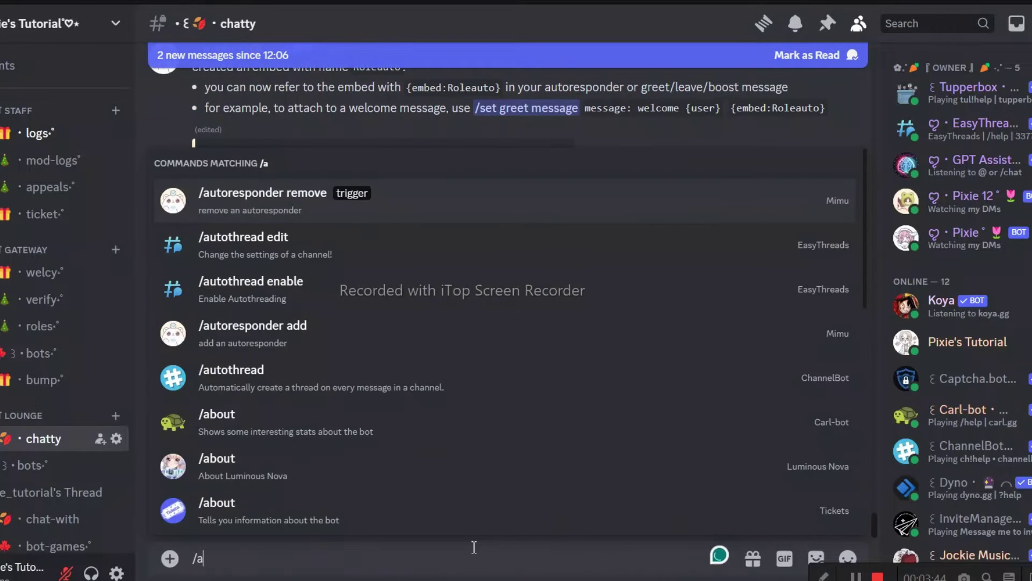
{"action": "type", "text": "orespo"}
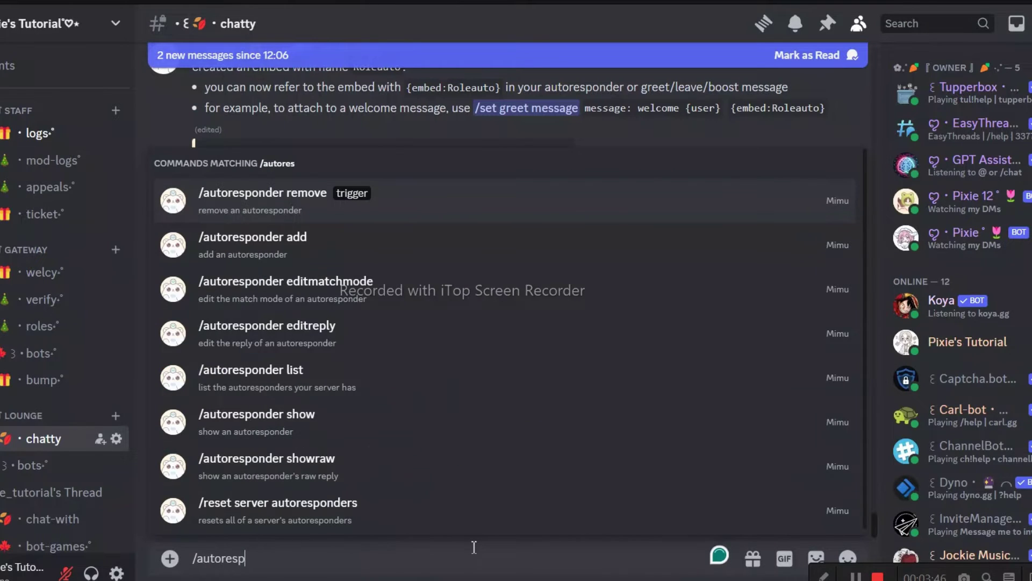
{"action": "left_click", "coordinate": [274, 260]}
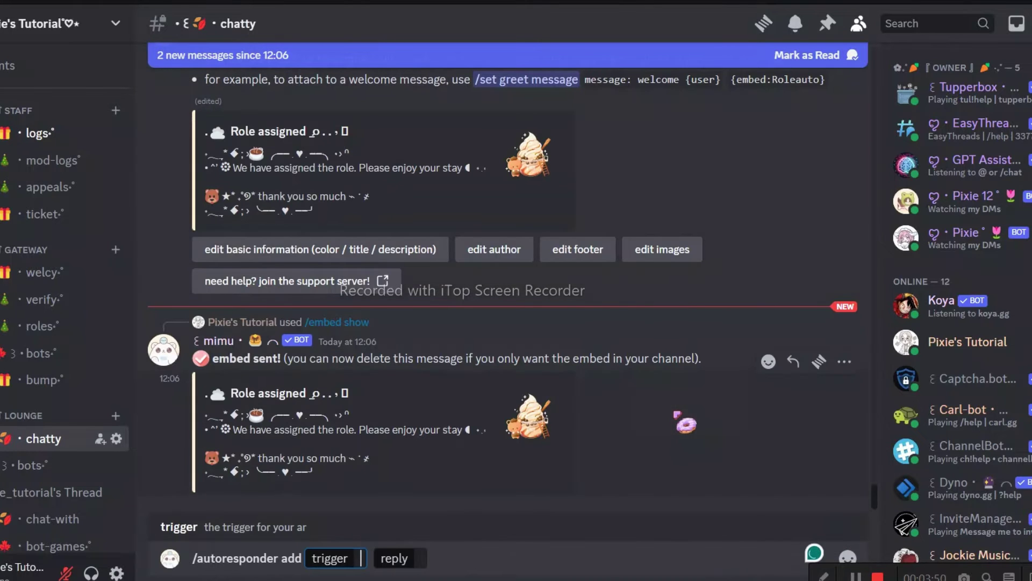
{"action": "type", "text": "Role add"}
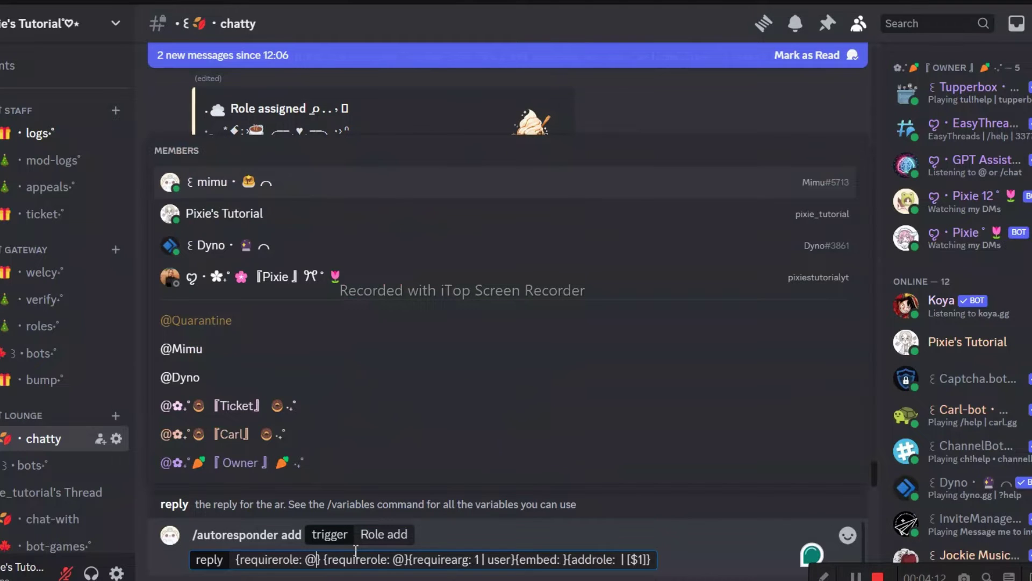
{"action": "type", "text": "staff"}
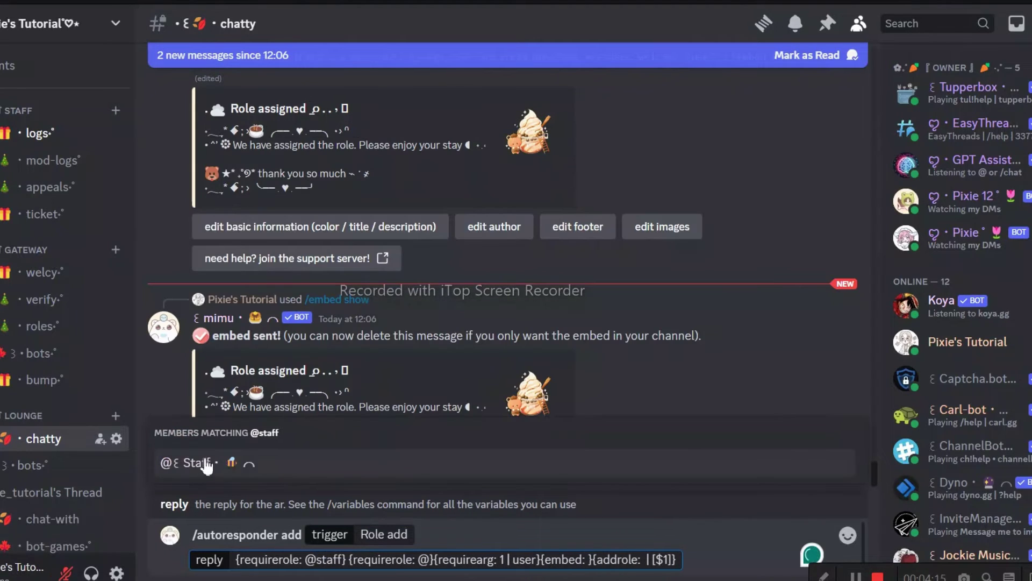
{"action": "left_click", "coordinate": [206, 463]}
{"action": "key", "text": "BackSpace"}
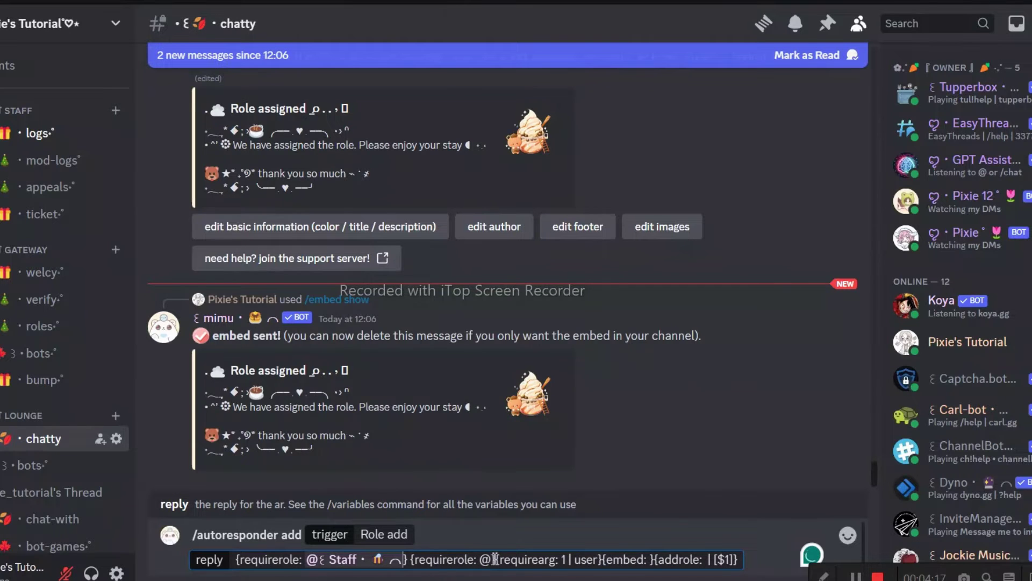
{"action": "type", "text": "verif"}
{"action": "key", "text": "Tab"}
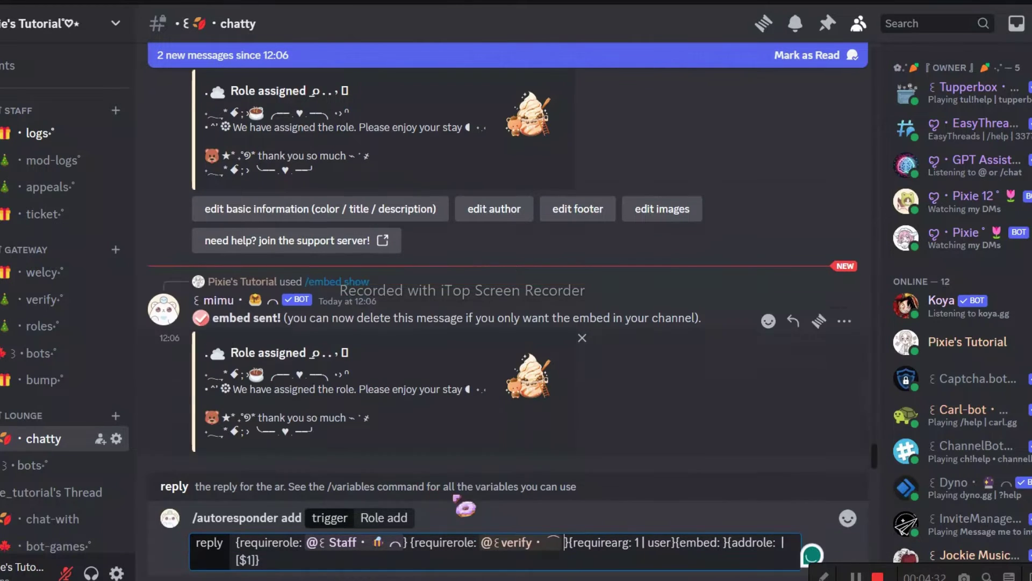
{"action": "key", "text": "BackSpace"}
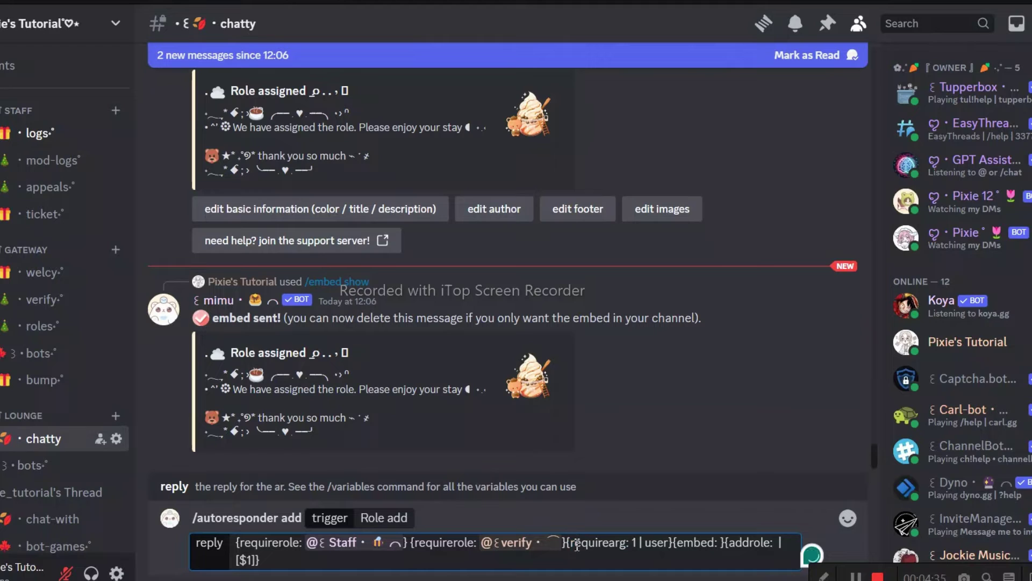
{"action": "left_click_drag", "start_coordinate": [588, 546], "coordinate": [663, 547]}
{"action": "left_click", "coordinate": [719, 544]}
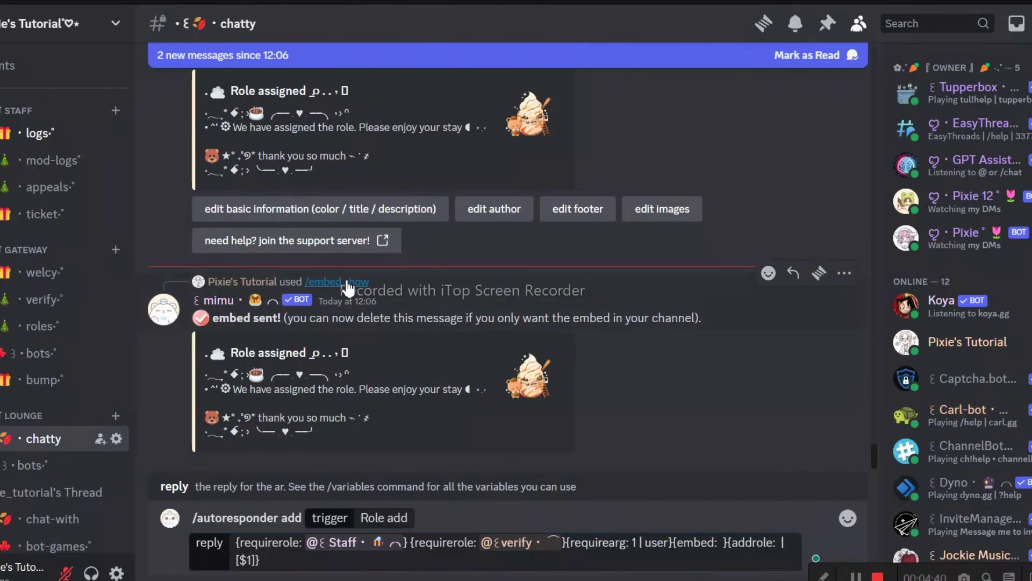
{"action": "mouse_move", "coordinate": [344, 284]}
{"action": "double_click", "coordinate": [378, 253]}
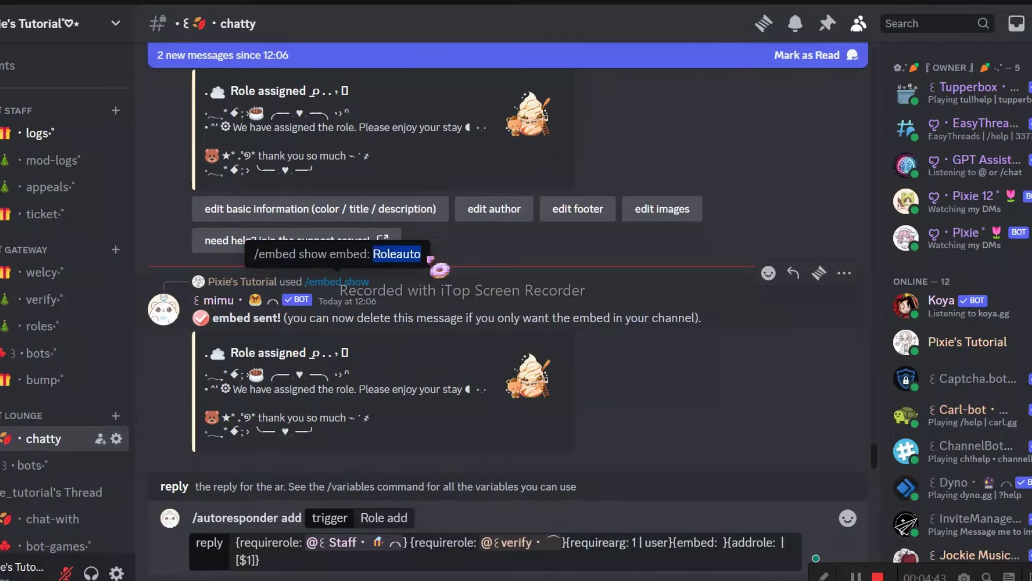
{"action": "left_click", "coordinate": [718, 544]}
{"action": "type", "text": "Roleauto"}
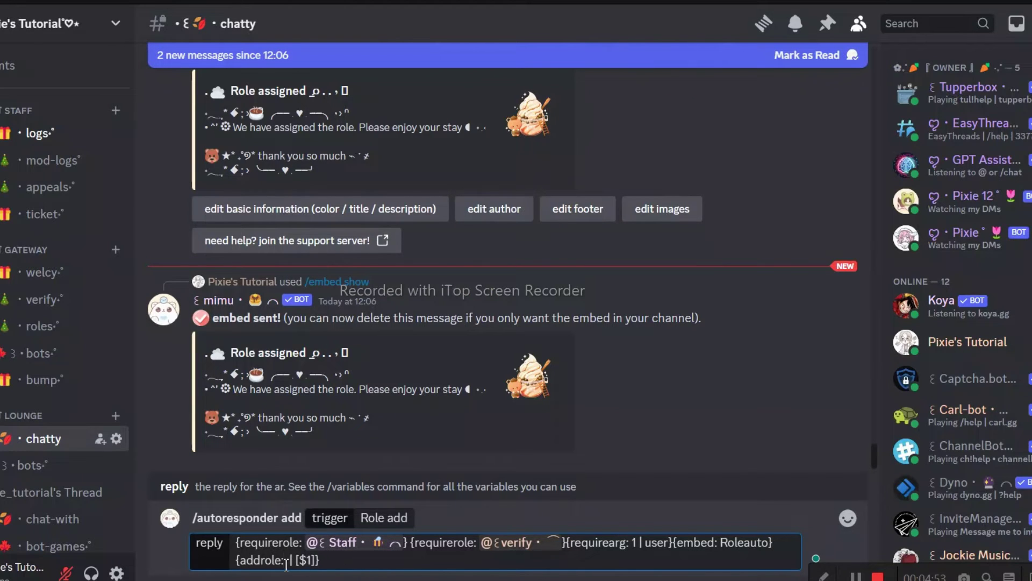
{"action": "type", "text": "@ "}
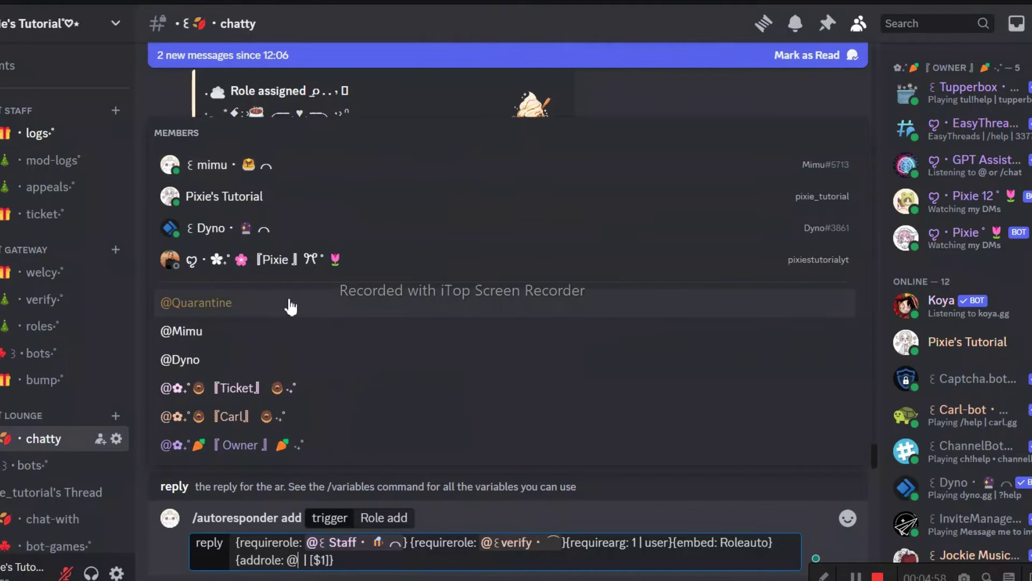
{"action": "type", "text": "lemon"}
{"action": "left_click", "coordinate": [225, 435]}
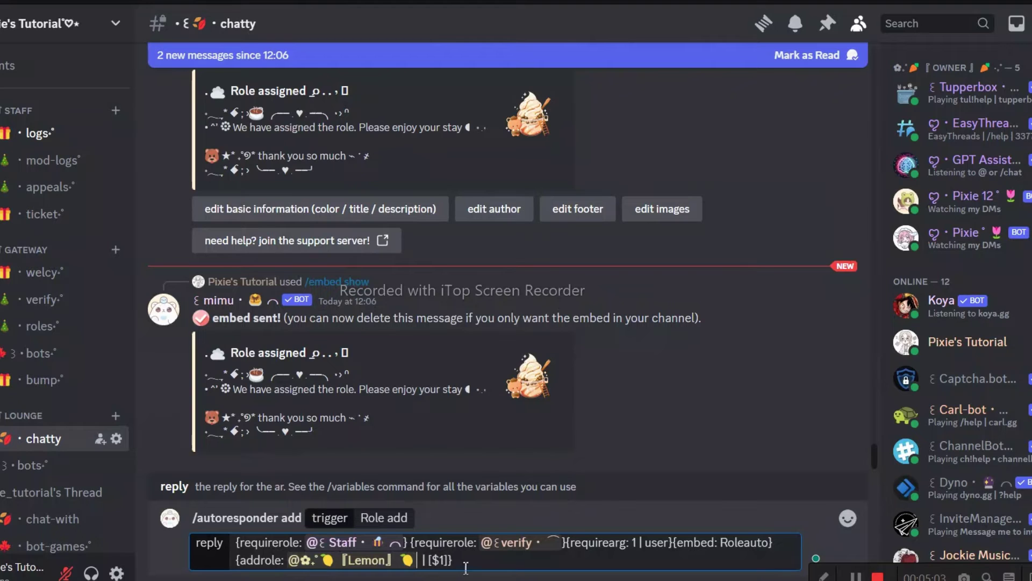
{"action": "key", "text": "Return"}
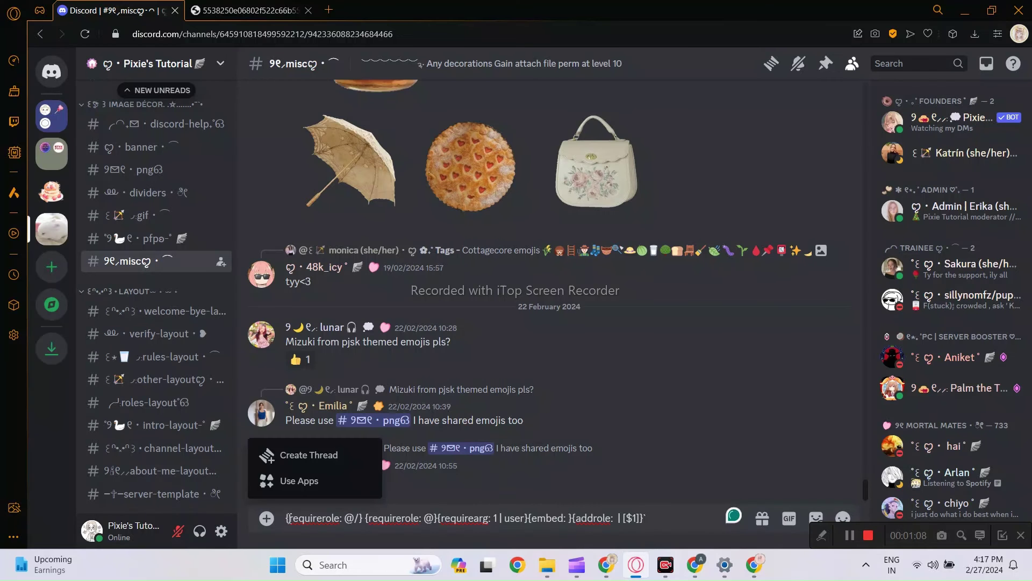
Post the autoresponder's reply template as a backtick code message
{"action": "left_click", "coordinate": [288, 518]}
{"action": "type", "text": "`"}
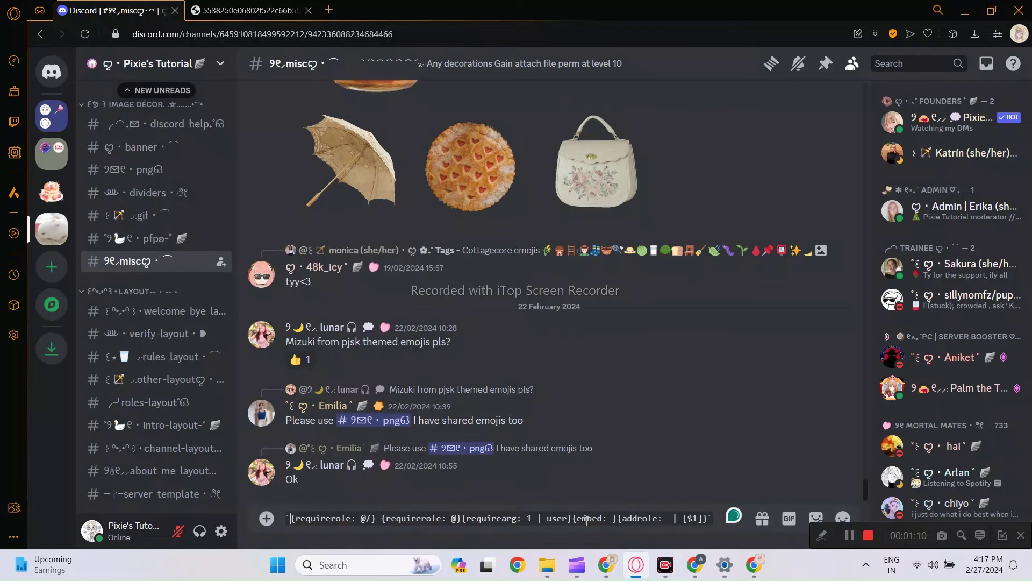
{"action": "key", "text": "Return"}
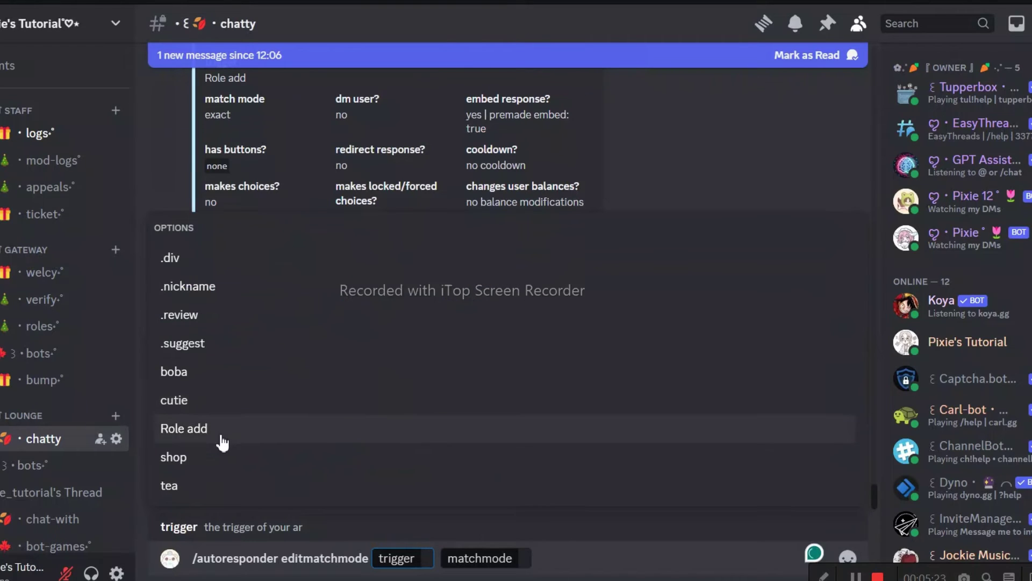
Switch the 'Role add' autoresponder's match mode from exact to startswith
{"action": "left_click", "coordinate": [223, 437]}
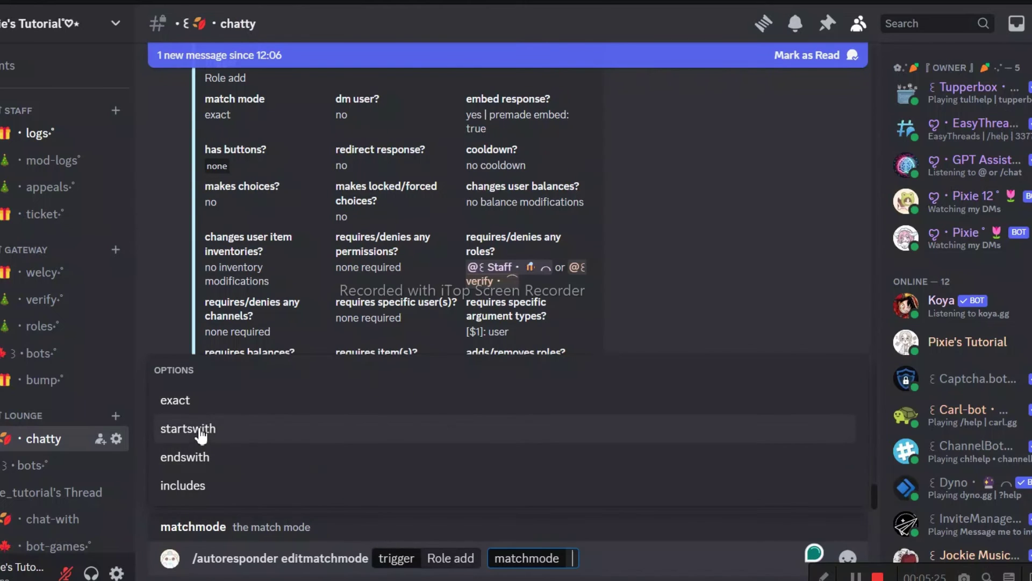
{"action": "left_click", "coordinate": [224, 429]}
{"action": "key", "text": "Return"}
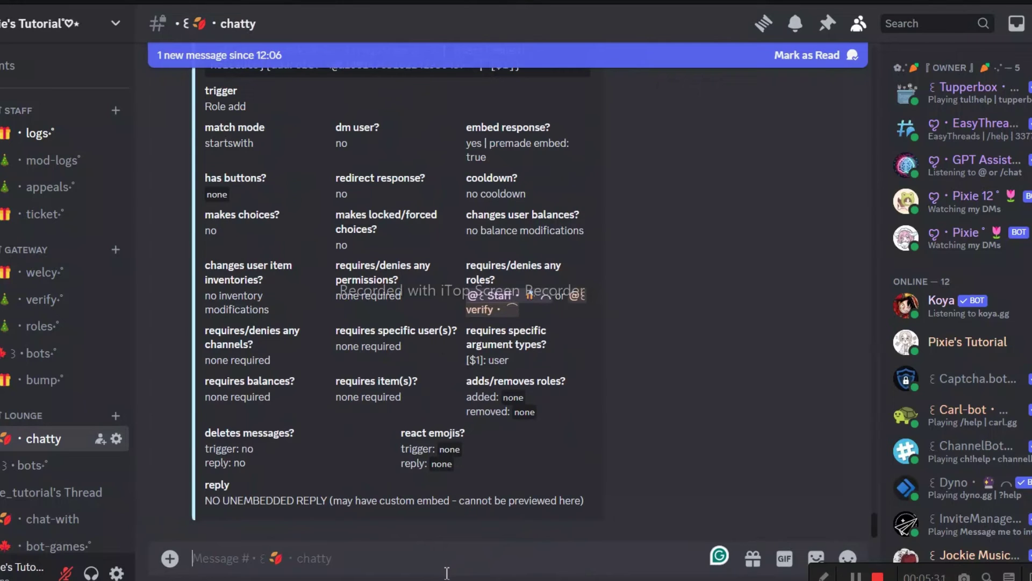
Check your account's roles, then send a 'role add' test message mentioning yourself
{"action": "left_click", "coordinate": [965, 350]}
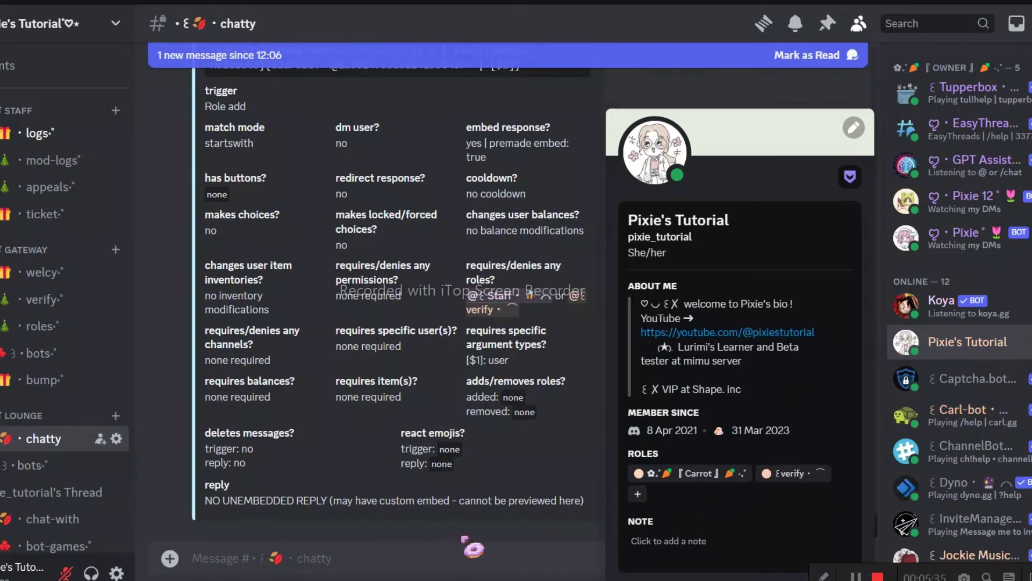
{"action": "left_click", "coordinate": [454, 555]}
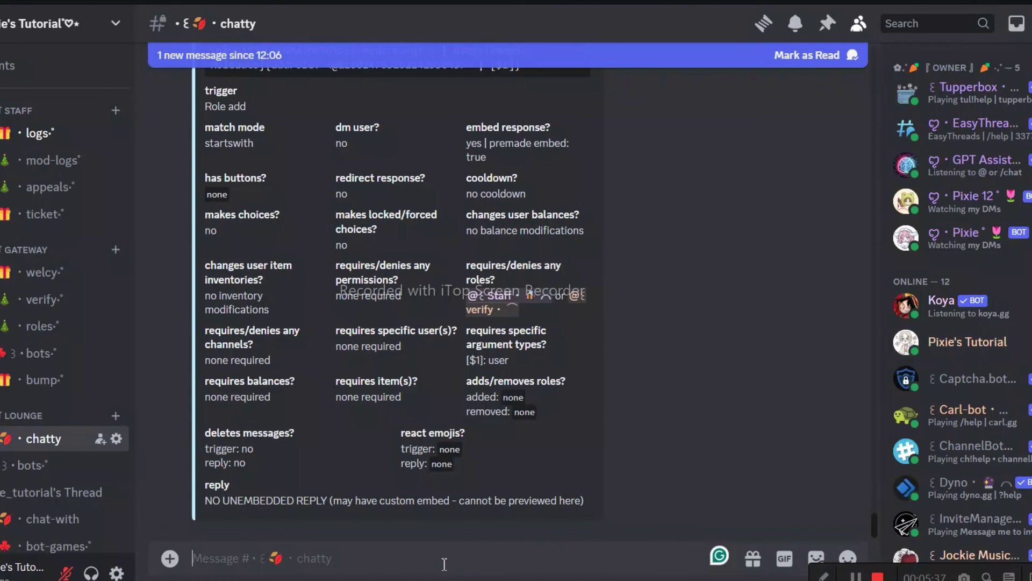
{"action": "type", "text": "role add @"}
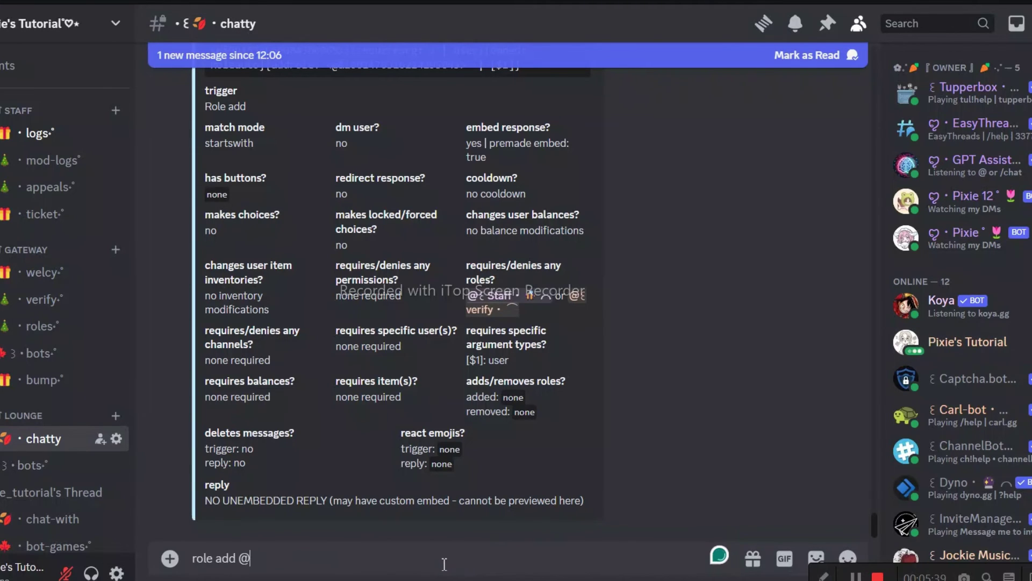
{"action": "left_click", "coordinate": [231, 263]}
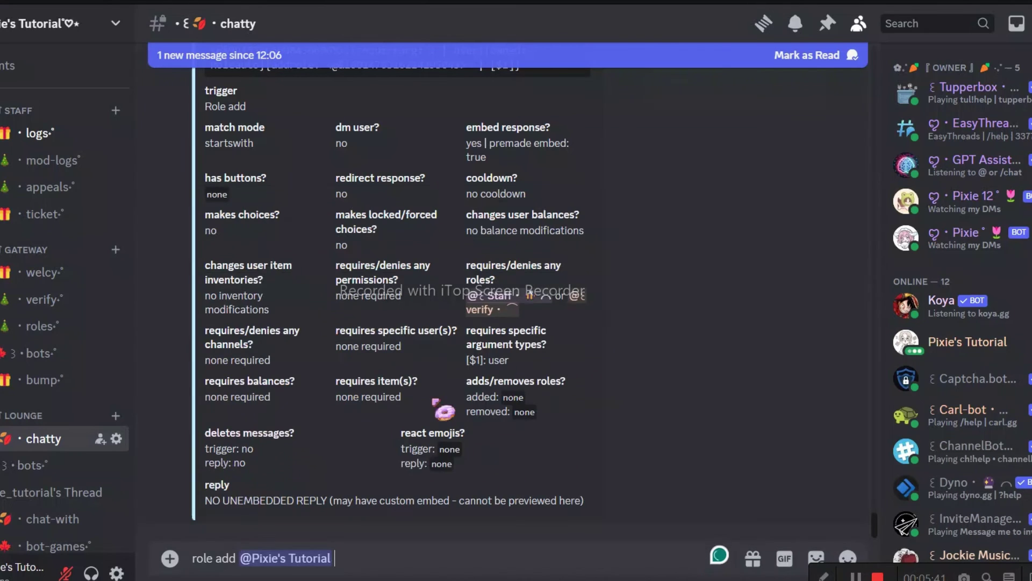
{"action": "key", "text": "Return"}
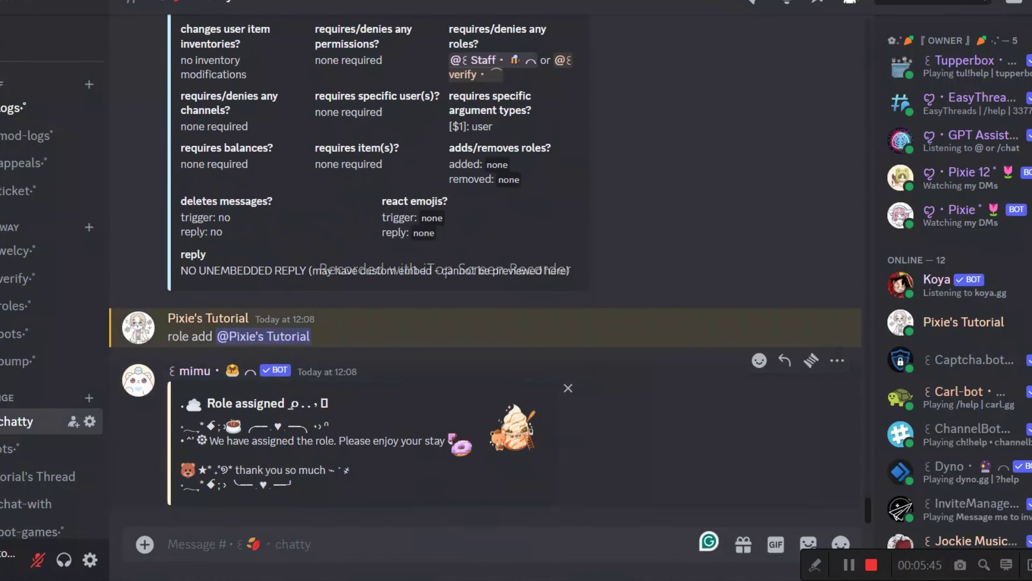
{"action": "left_click", "coordinate": [928, 339]}
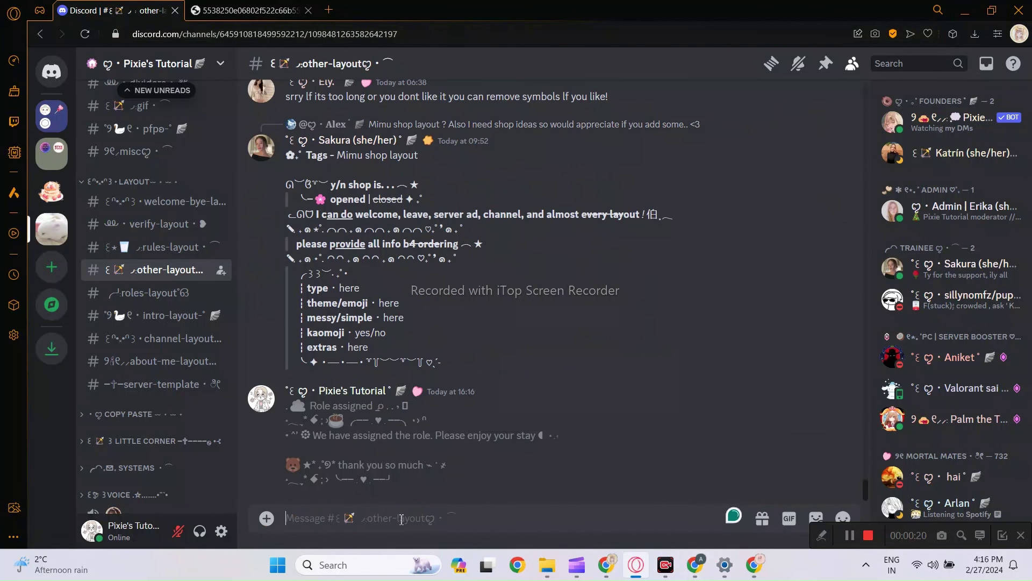
{"action": "left_click", "coordinate": [52, 191]}
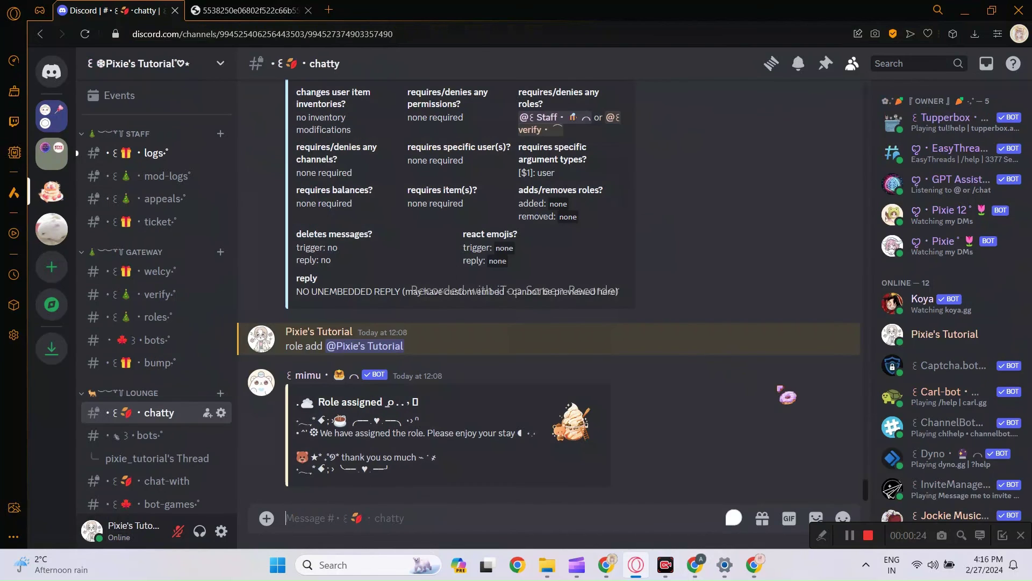